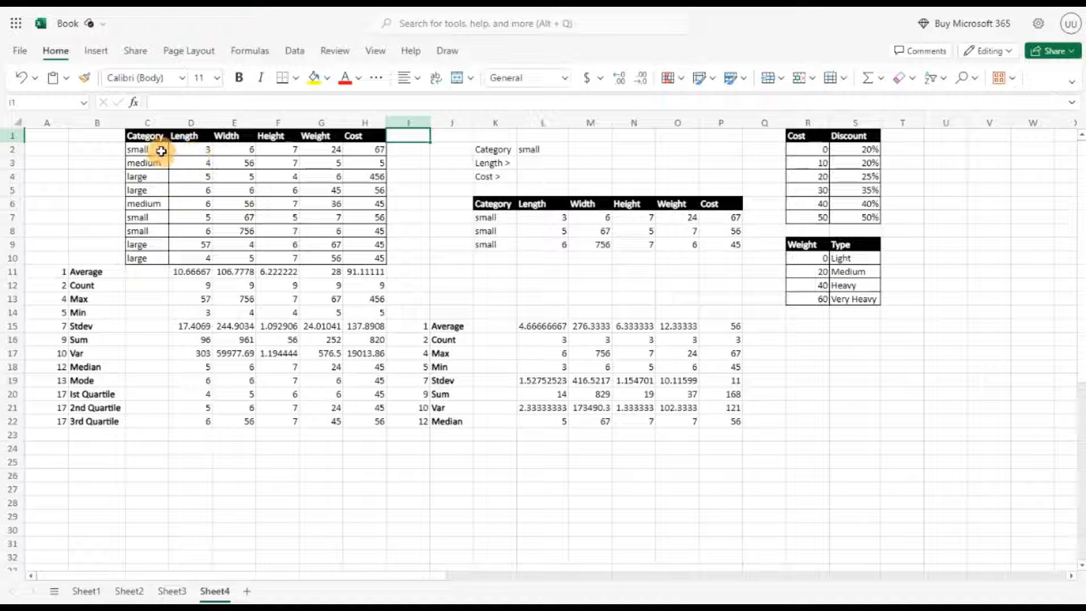
Step: Copy the Cost column's formatting onto column I, rows 1 to 10, with the Format Painter
click(151, 177)
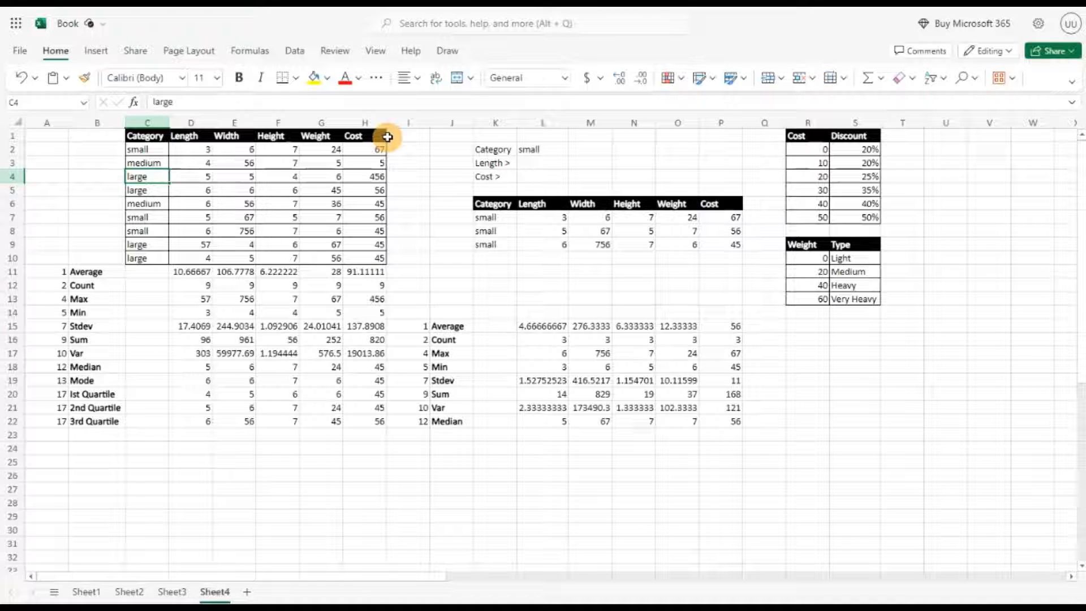
drag(376, 138, 377, 256)
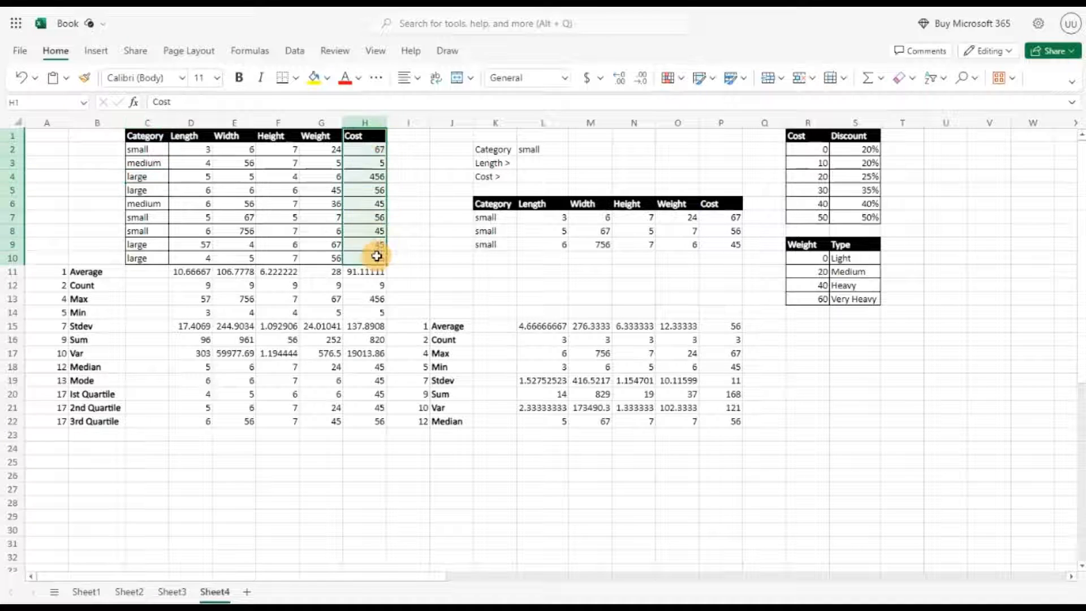
click(83, 79)
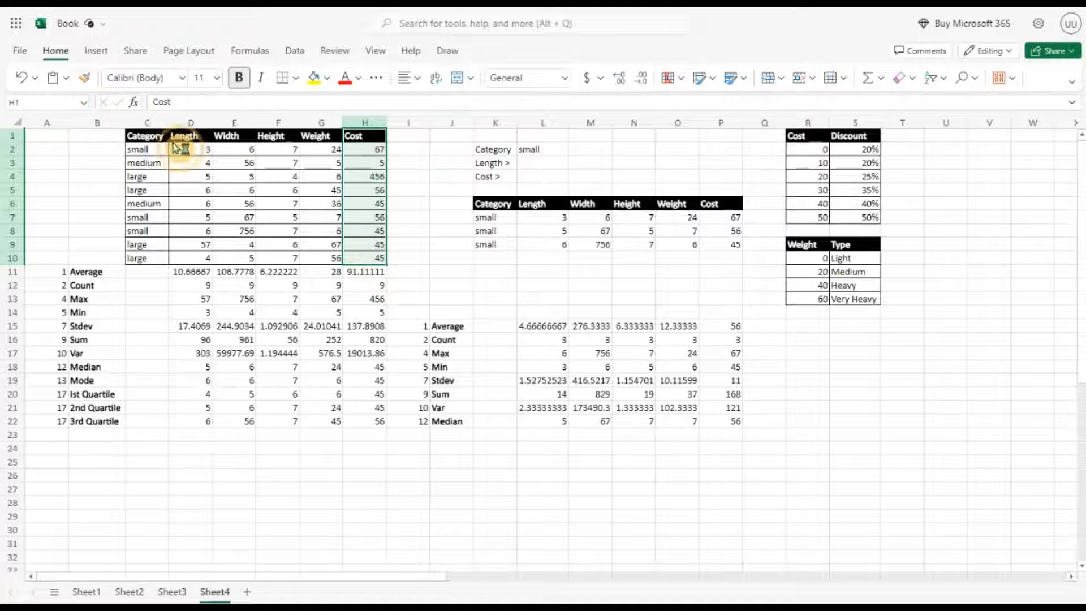
drag(417, 138, 411, 269)
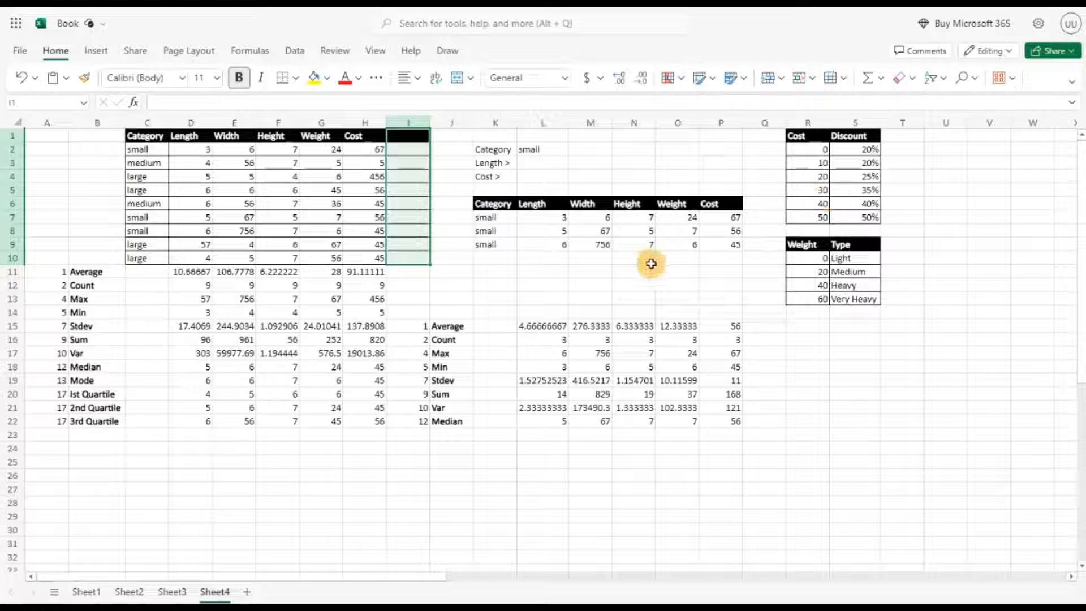
Step: Enter the header Discount in cell I1
click(403, 140)
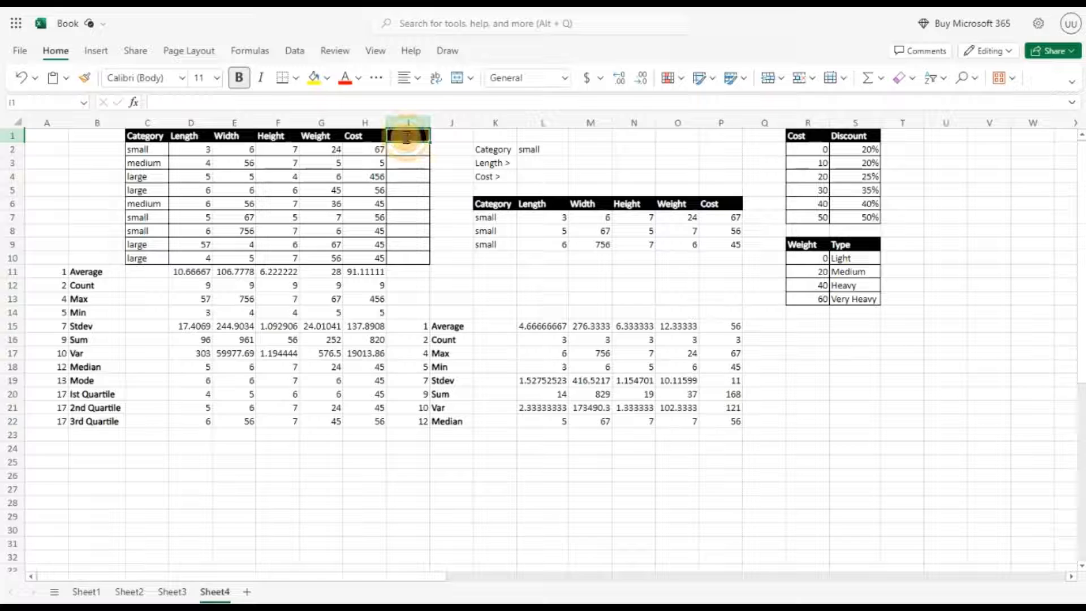
double_click(406, 137)
text(D)
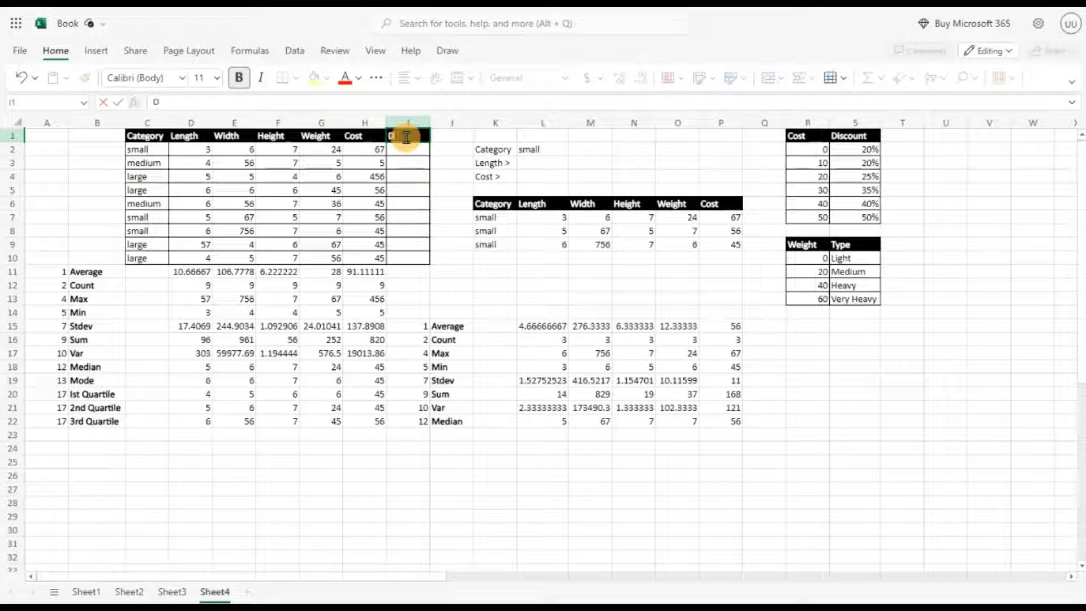
text(iscoumt)
key(BackSpace)
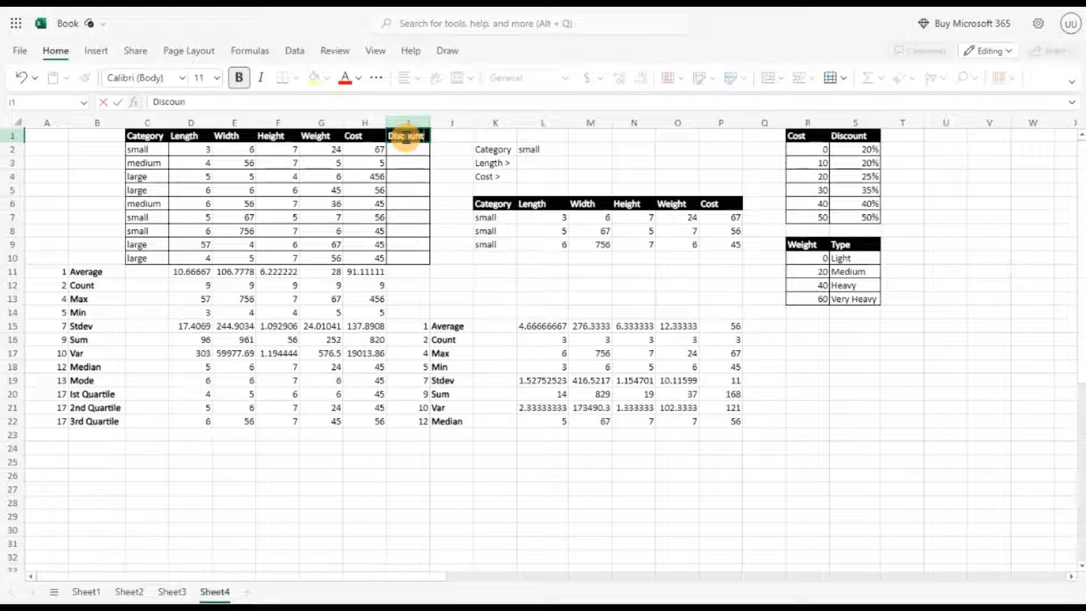
text(nt)
key(Return)
Step: Enter =XLOOKUP(H2,R2:R7,S2:S7,,-1) in I2 to look up each cost's discount with exact match or next smaller item
text(=)
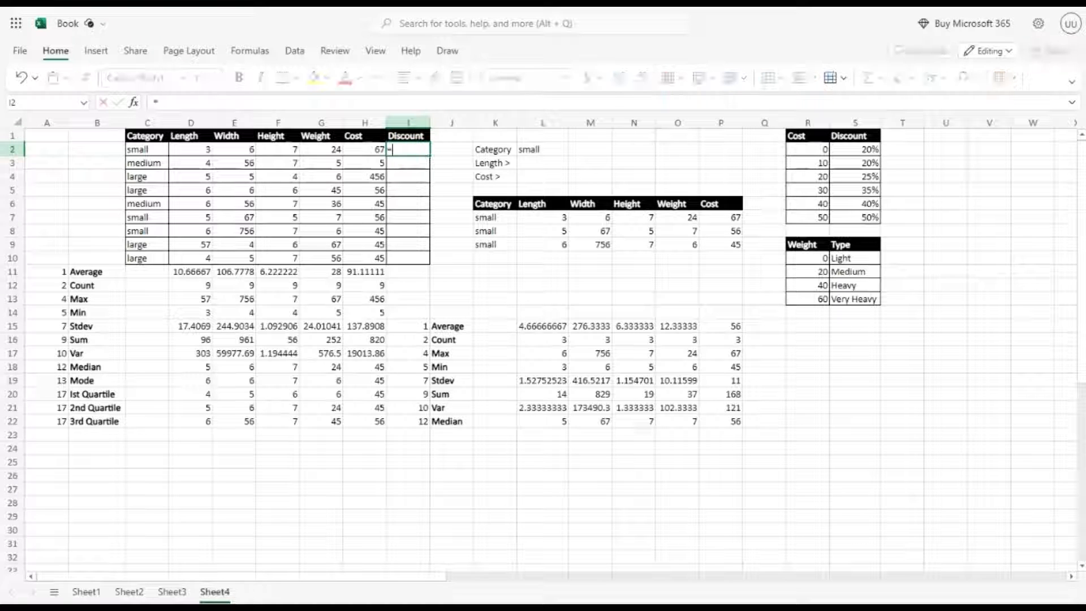
text(Xl)
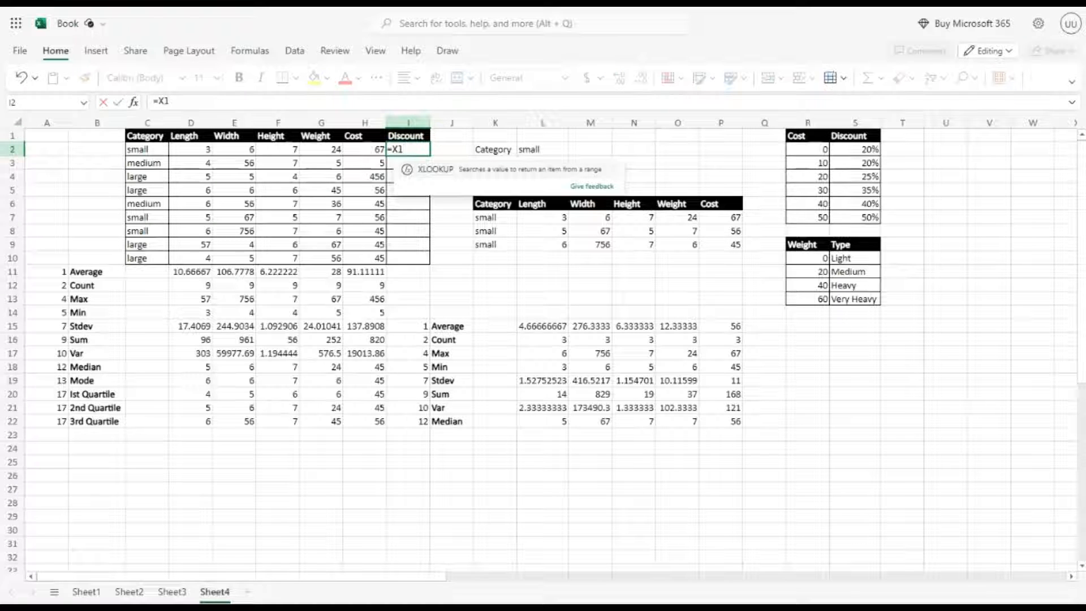
click(436, 169)
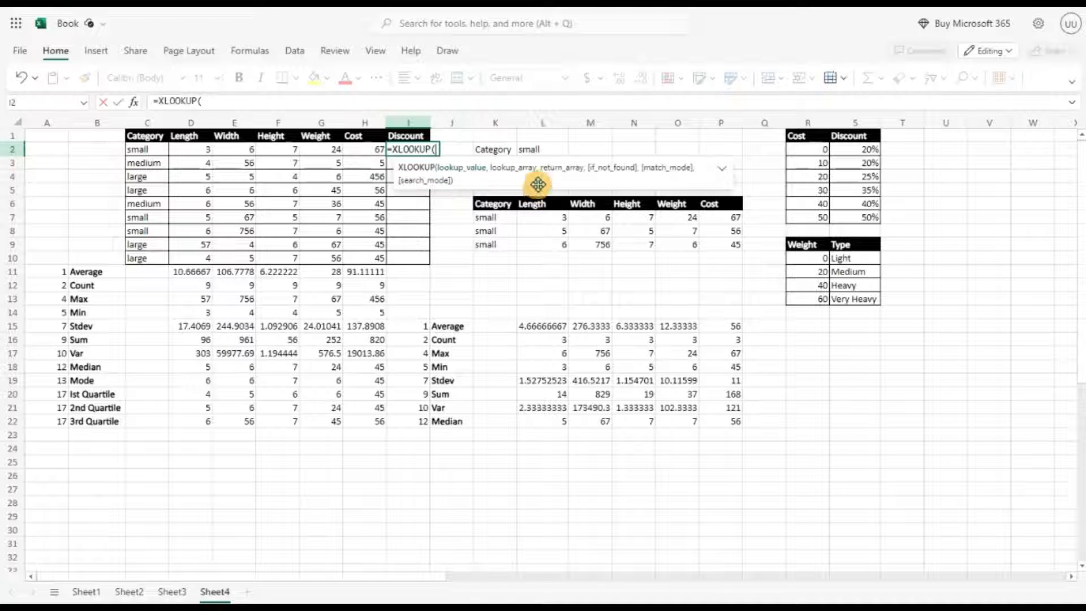
click(719, 176)
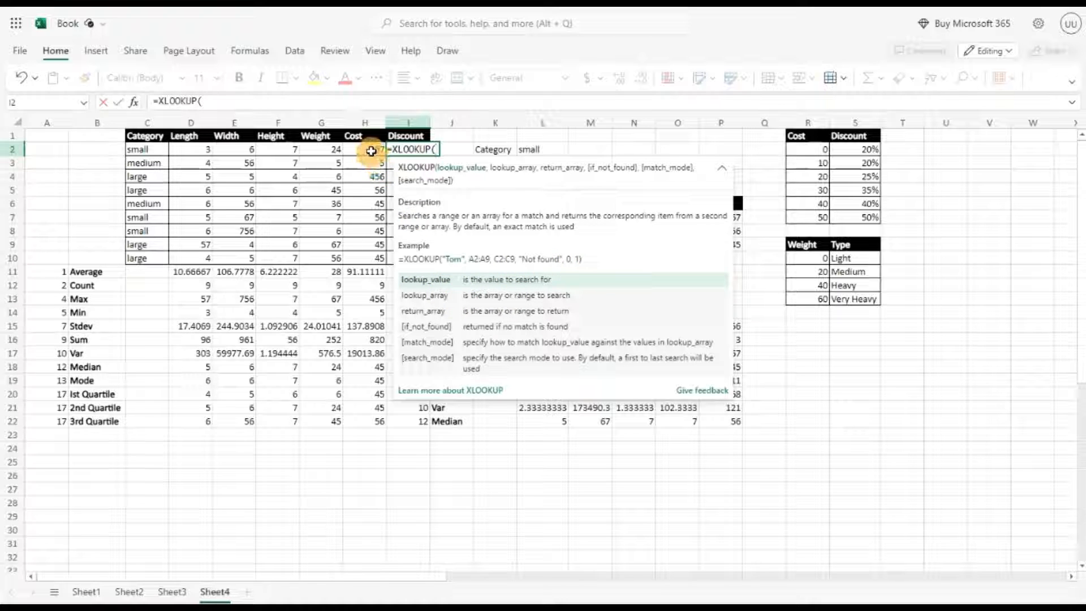
click(371, 151)
text(,)
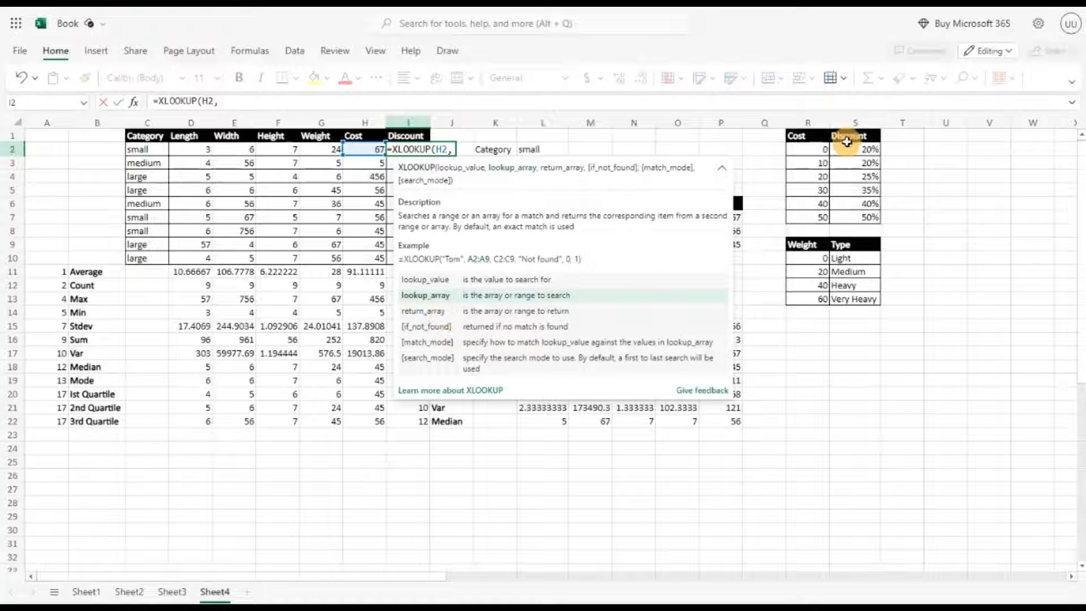
drag(821, 149, 814, 220)
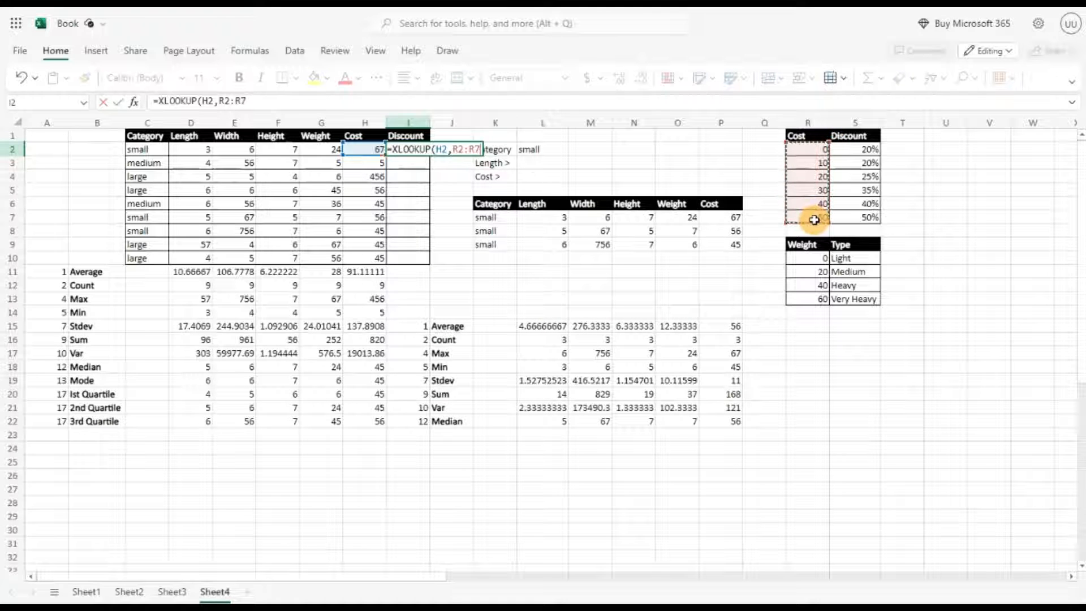
text(,)
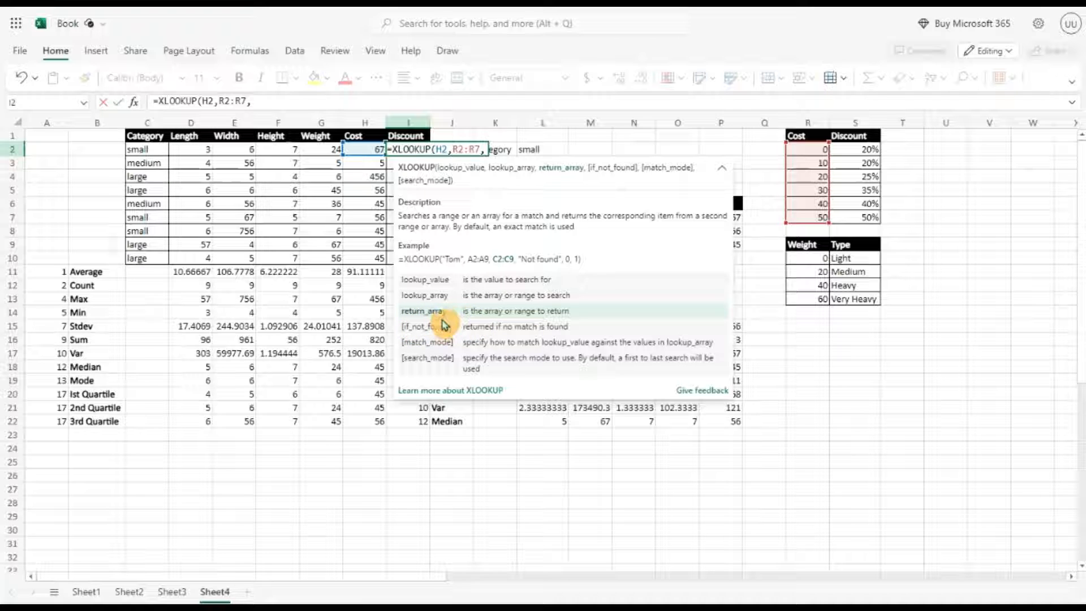
click(850, 149)
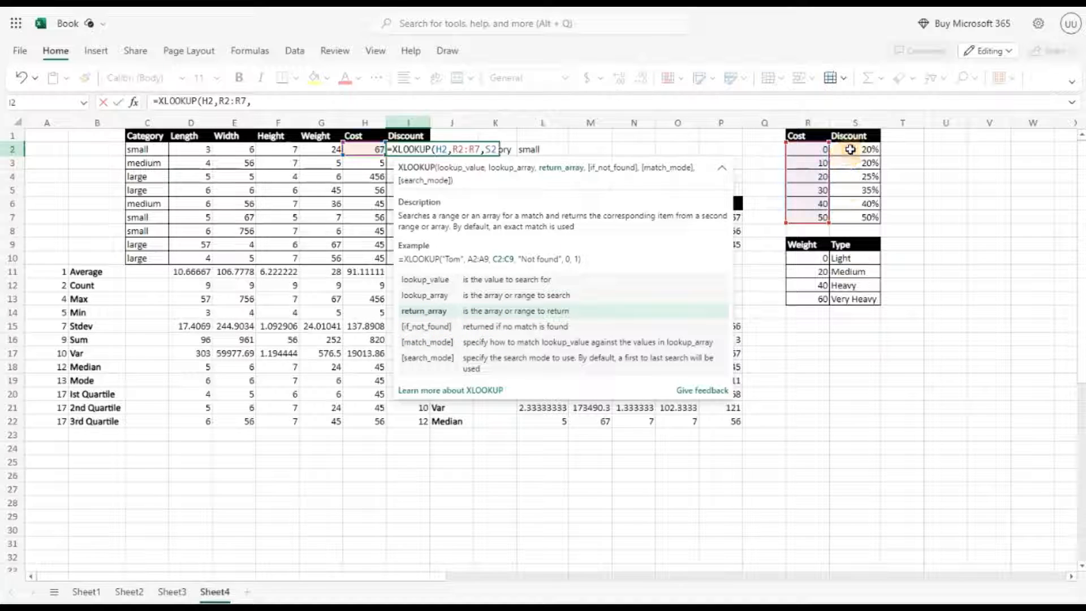
drag(850, 149, 849, 216)
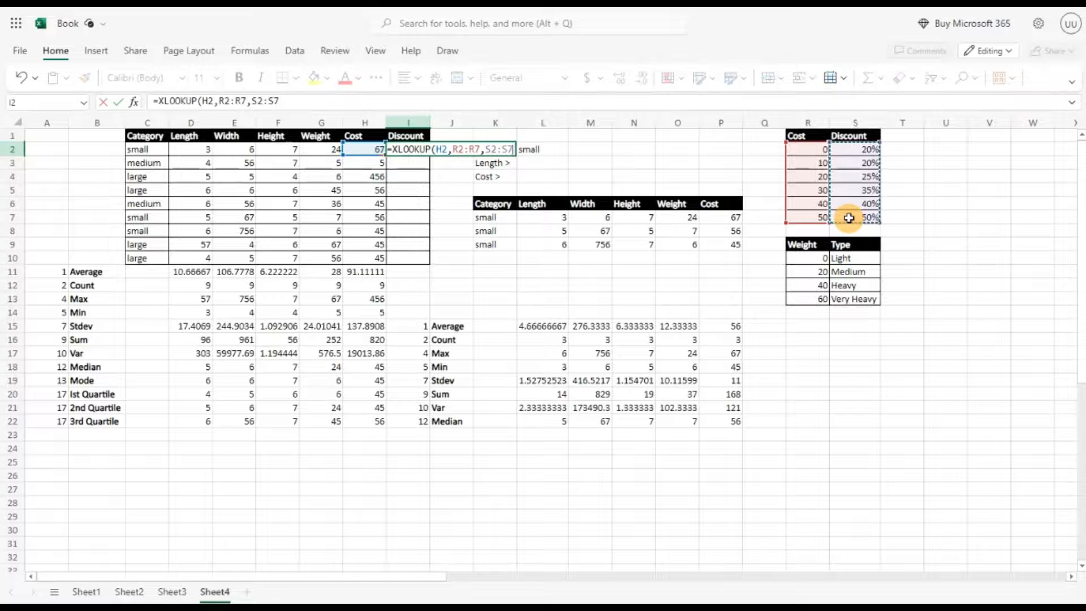
text(,)
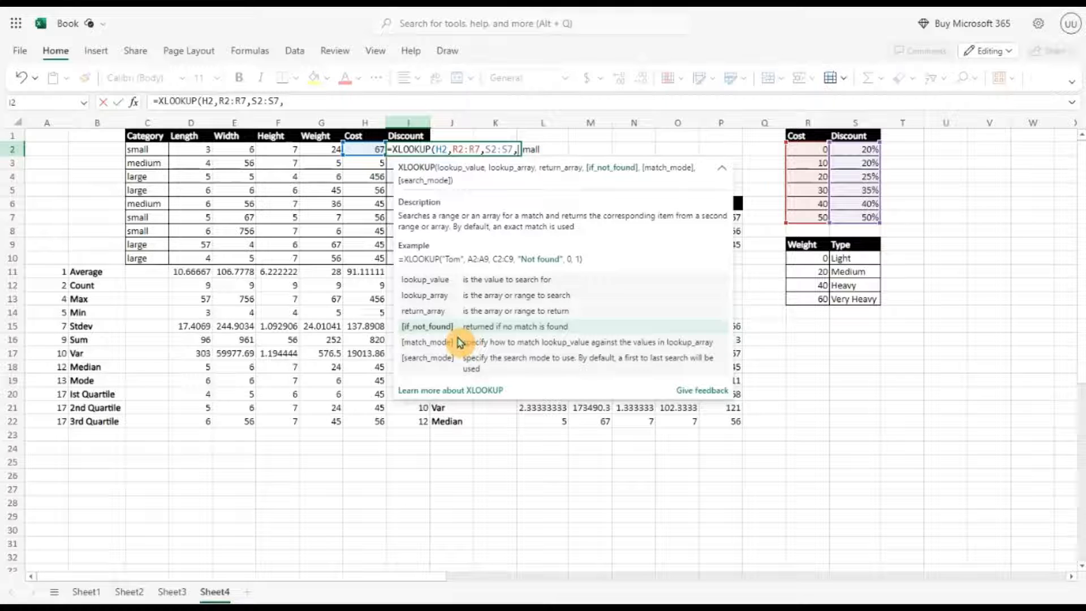
text(,)
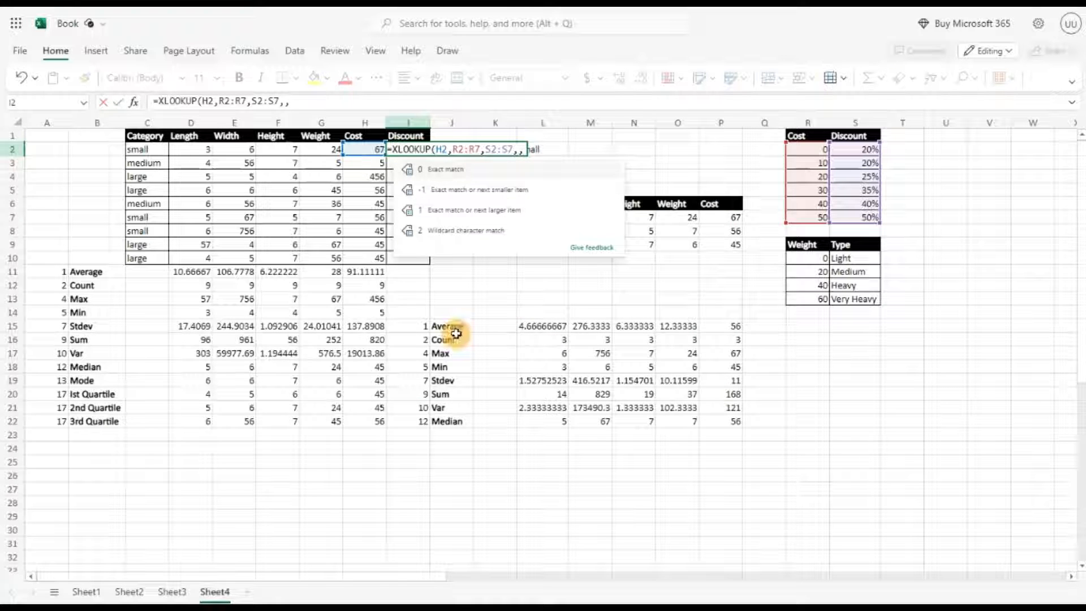
click(483, 197)
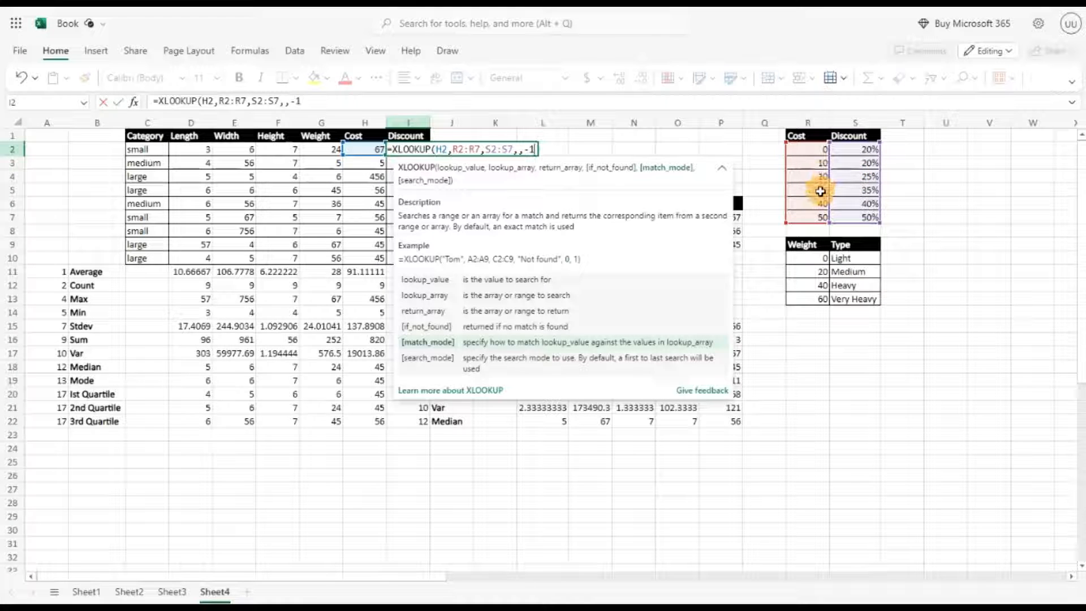
text())
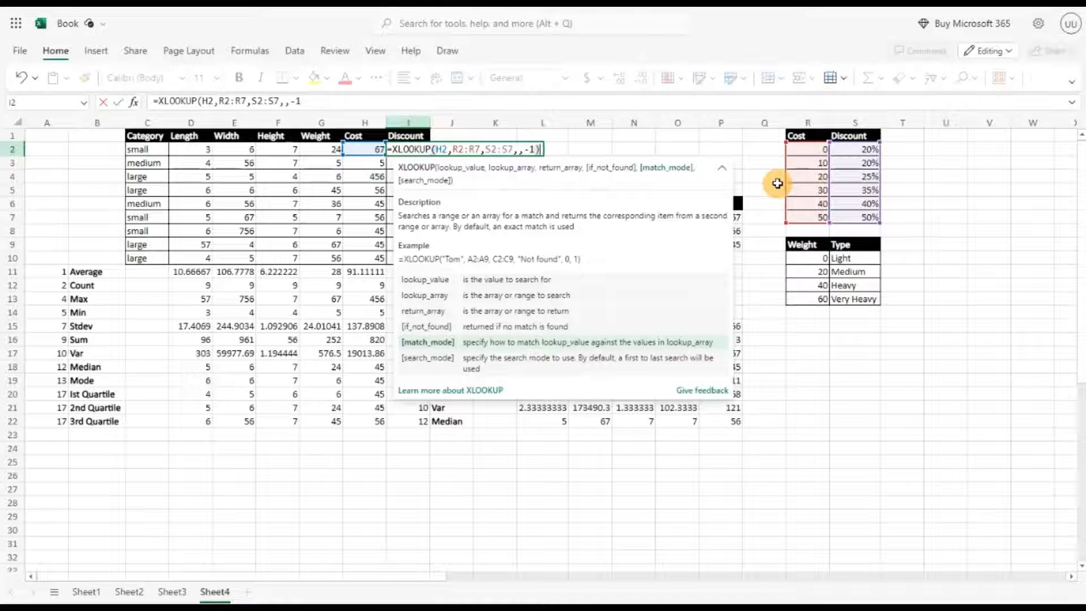
key(Return)
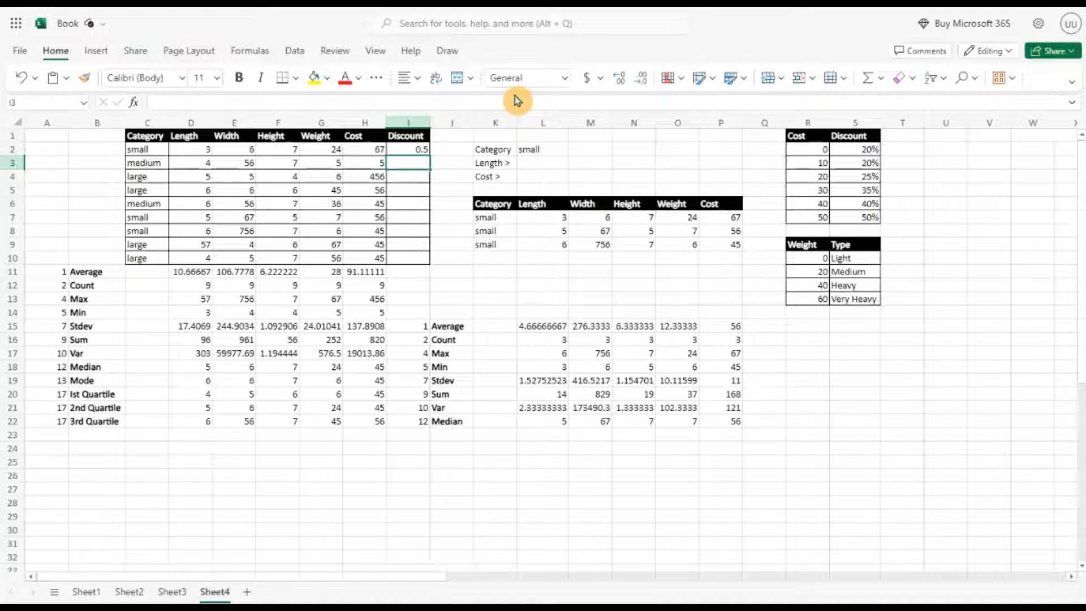
Step: Make the lookup and return ranges absolute, changing them to $R$2:$R$7 and $S$2:$S$7
click(407, 148)
click(231, 101)
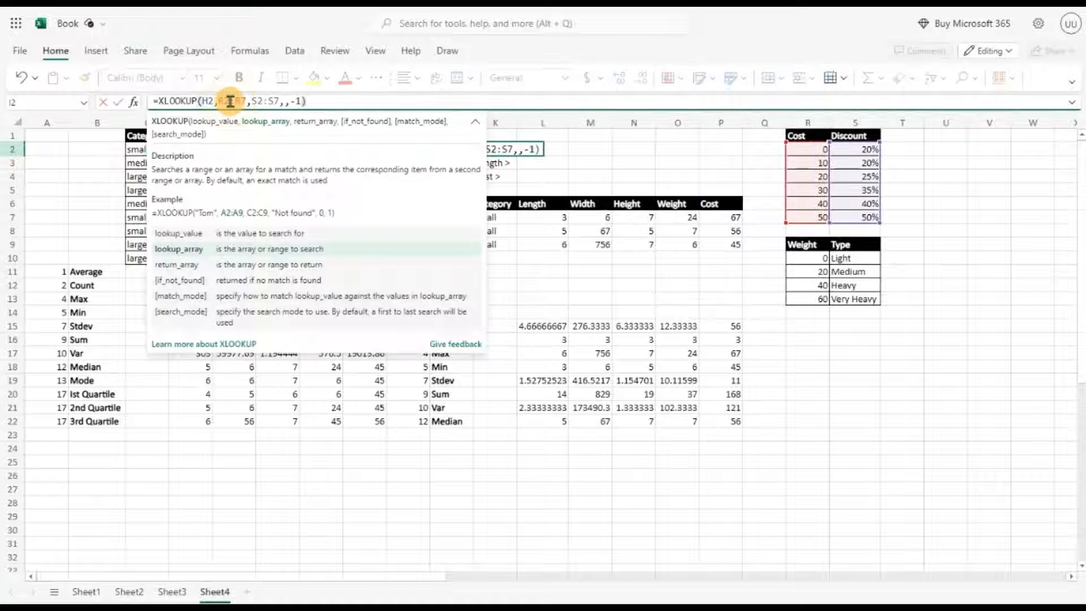
drag(220, 101, 245, 100)
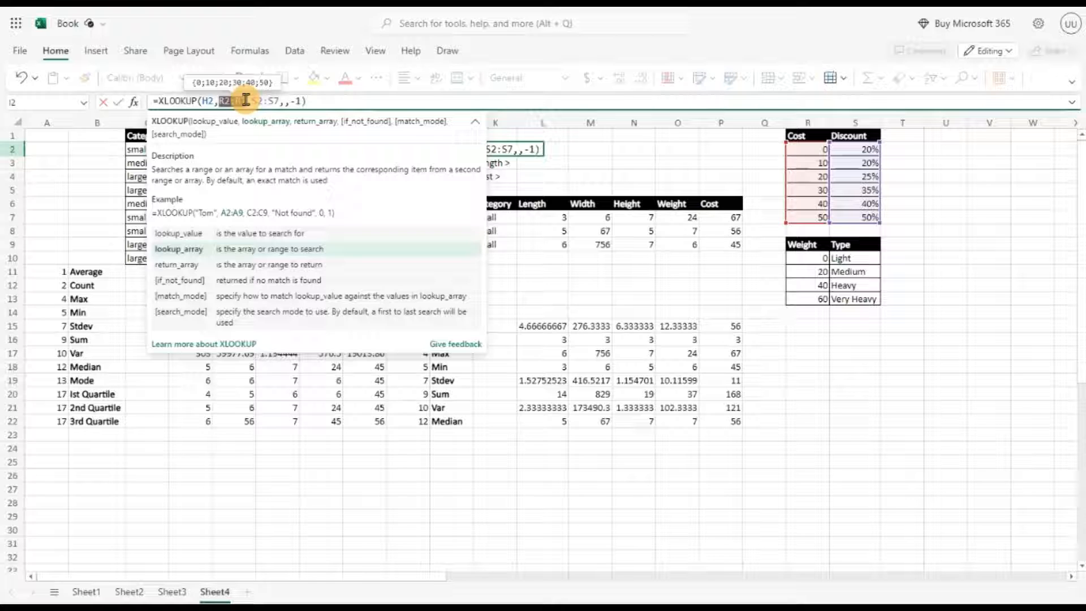
key(F4)
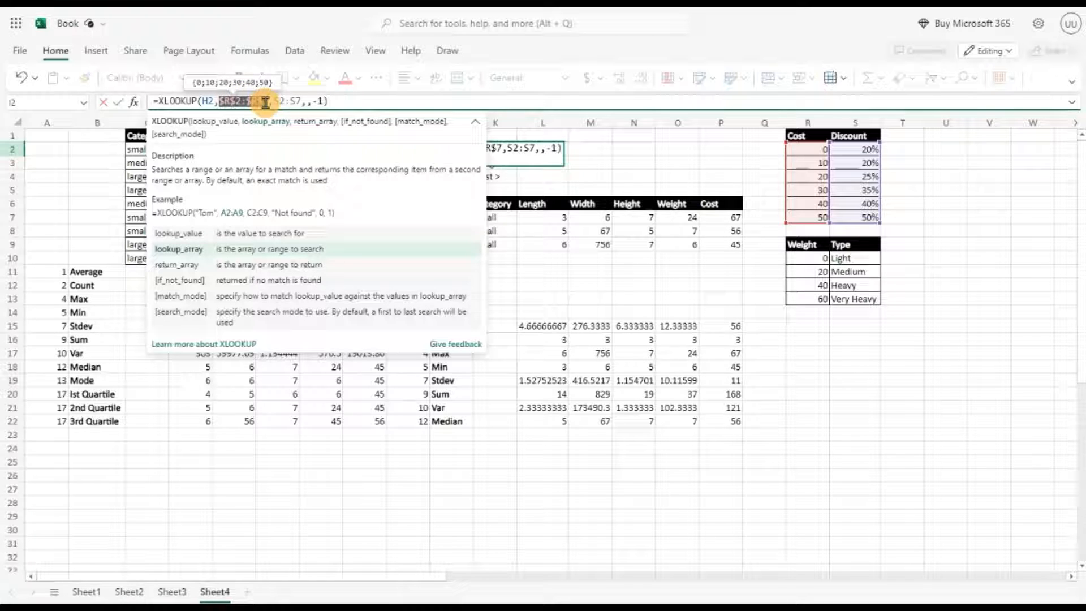
double_click(294, 101)
key(F4)
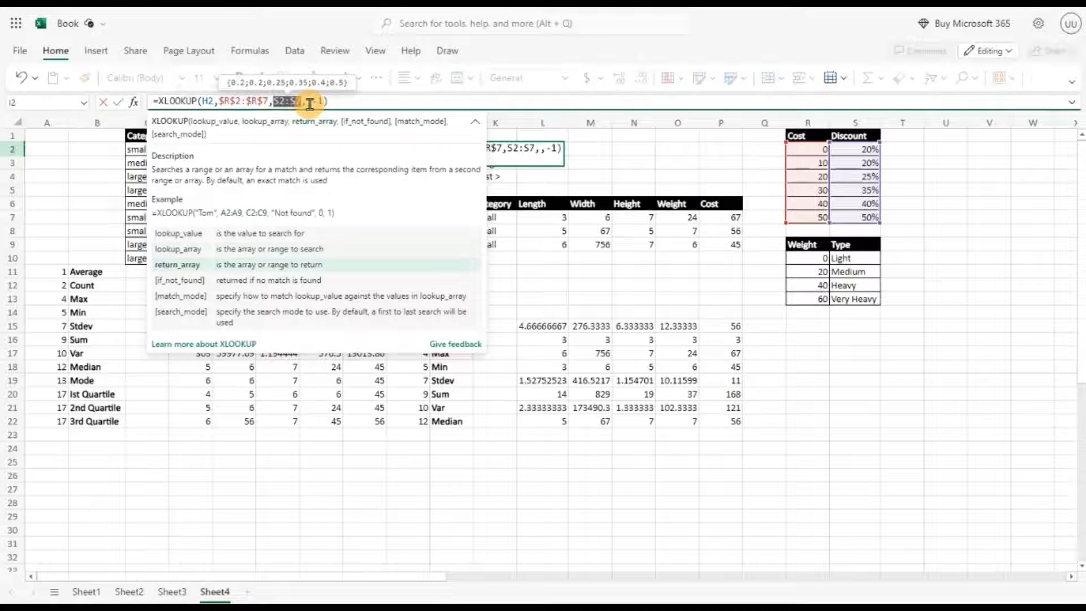
key(Return)
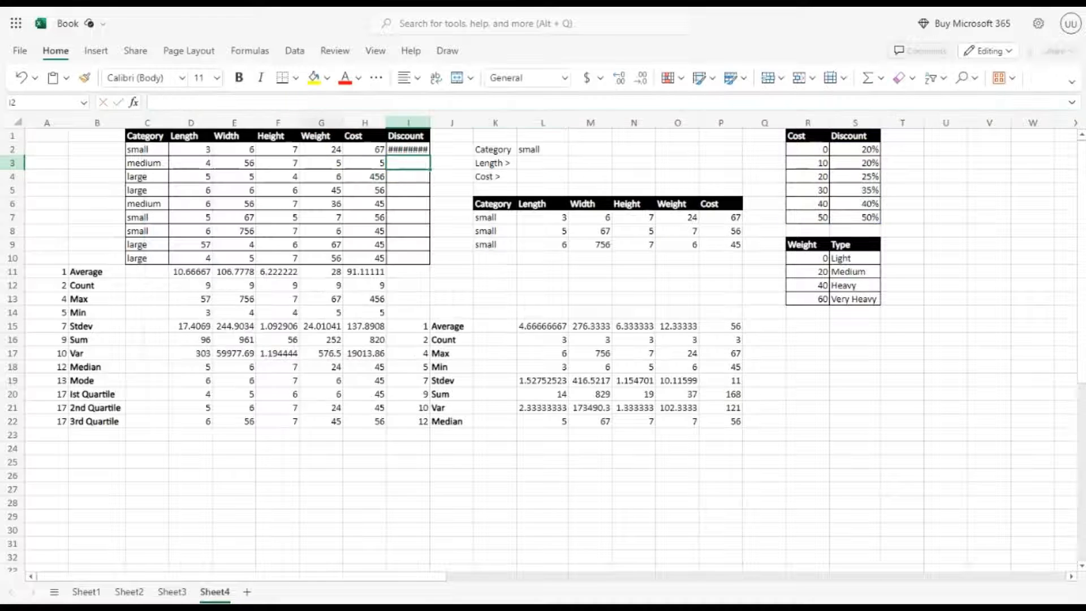
Step: Fill the discount formula down from I2 to I10
click(429, 154)
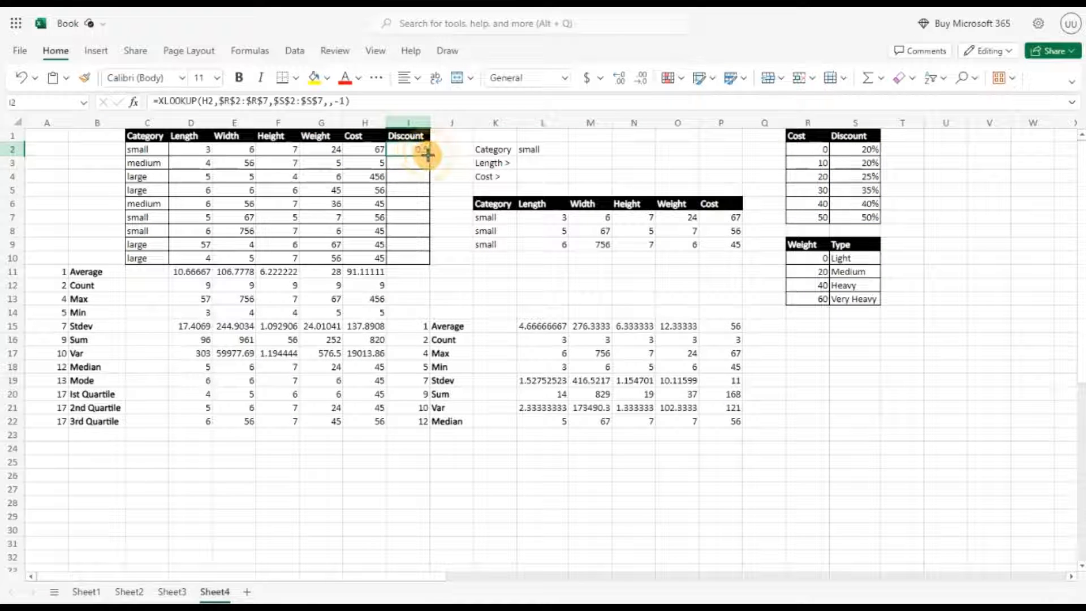
drag(429, 156, 425, 259)
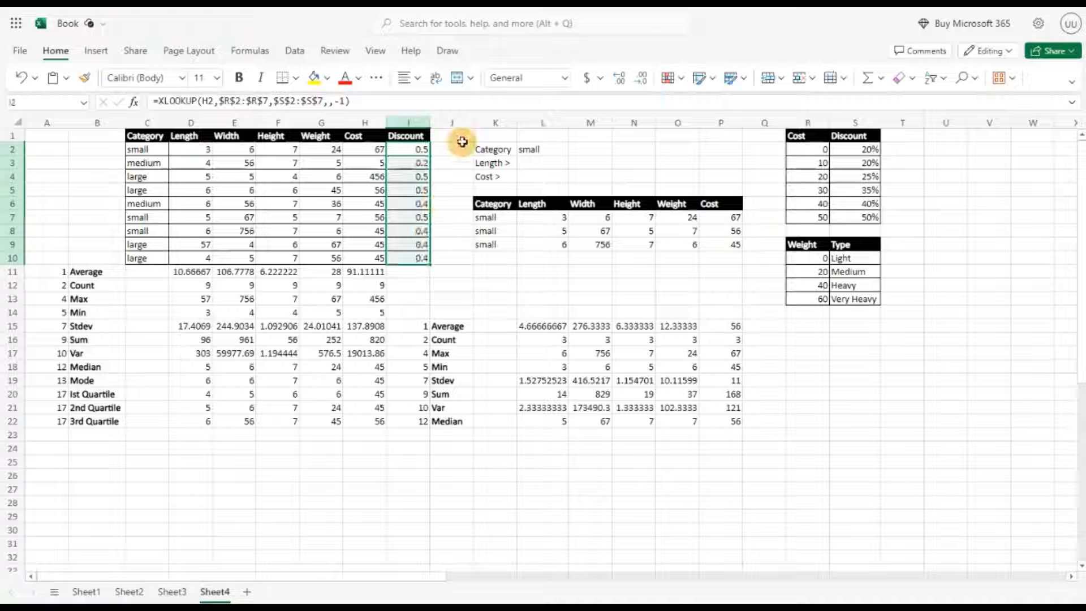
Step: Format the Discount values as Percentage and decrease the decimals to whole percentages
click(565, 78)
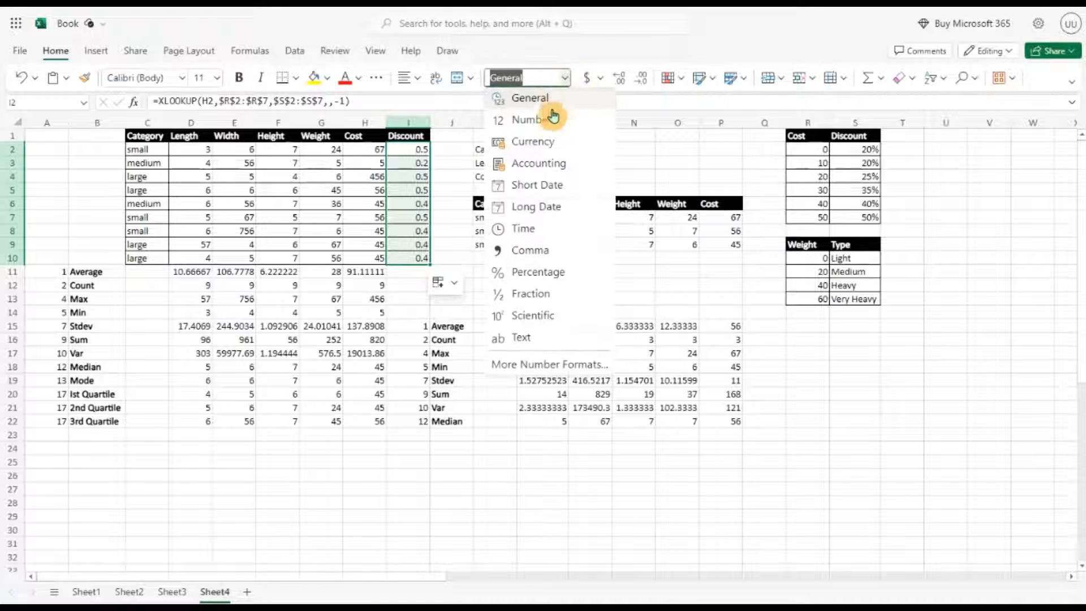
click(530, 273)
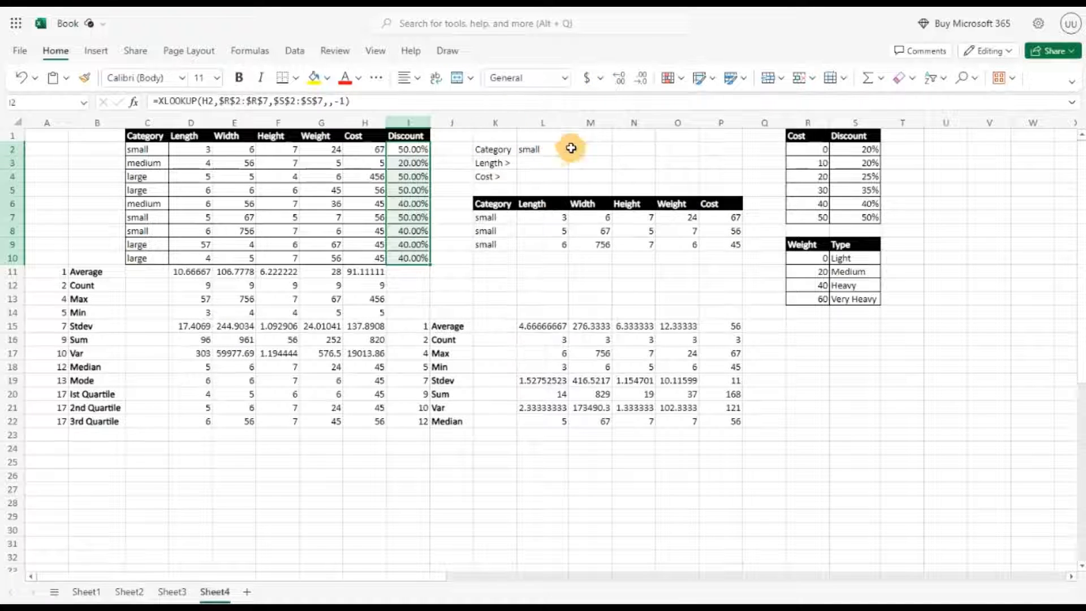
click(640, 82)
click(640, 82)
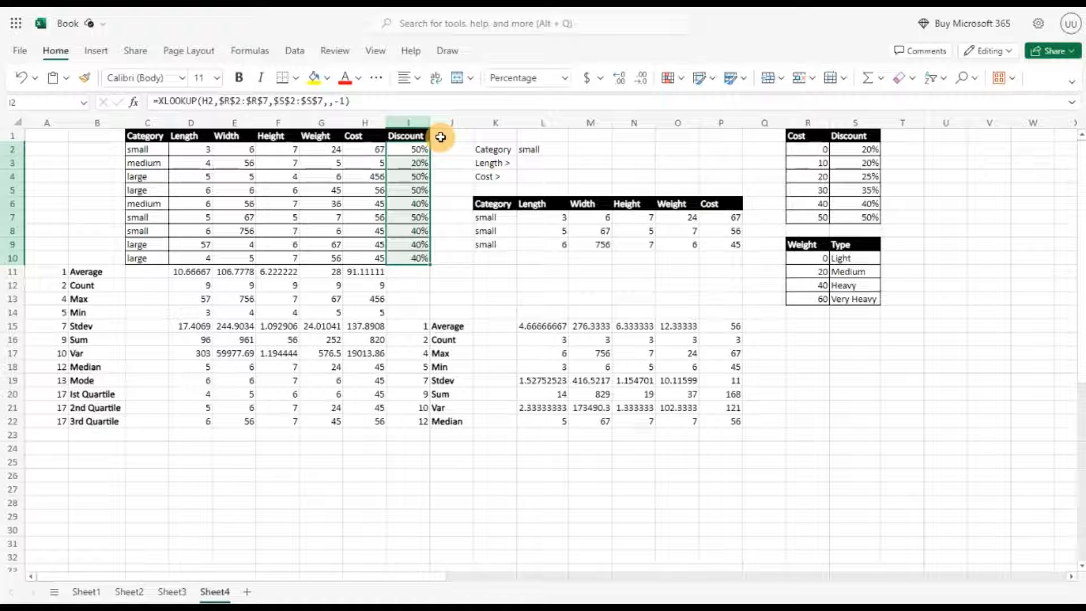
click(852, 272)
click(852, 285)
click(853, 298)
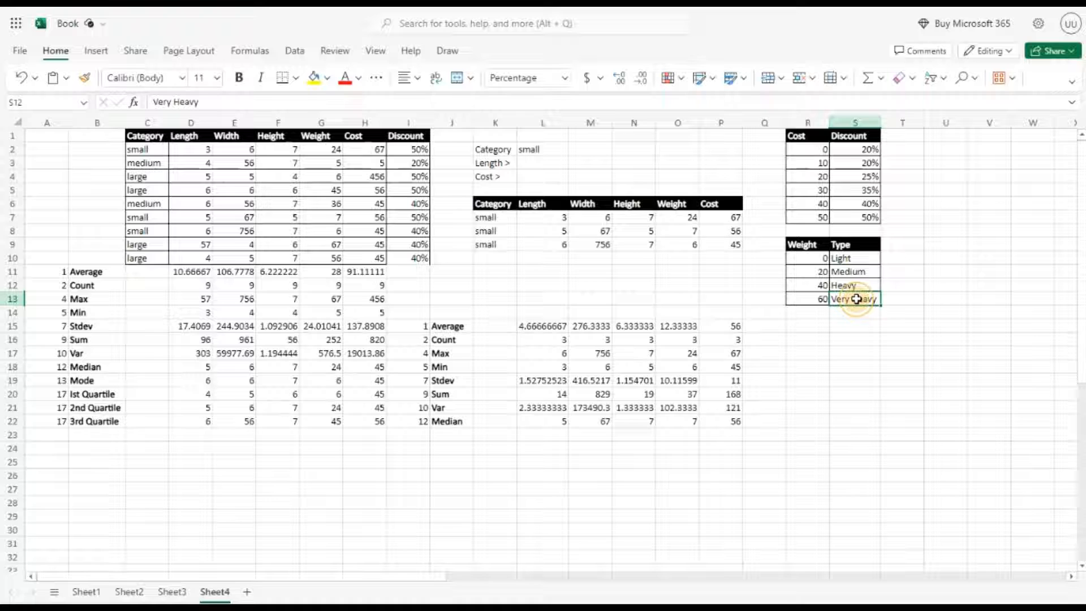
click(451, 135)
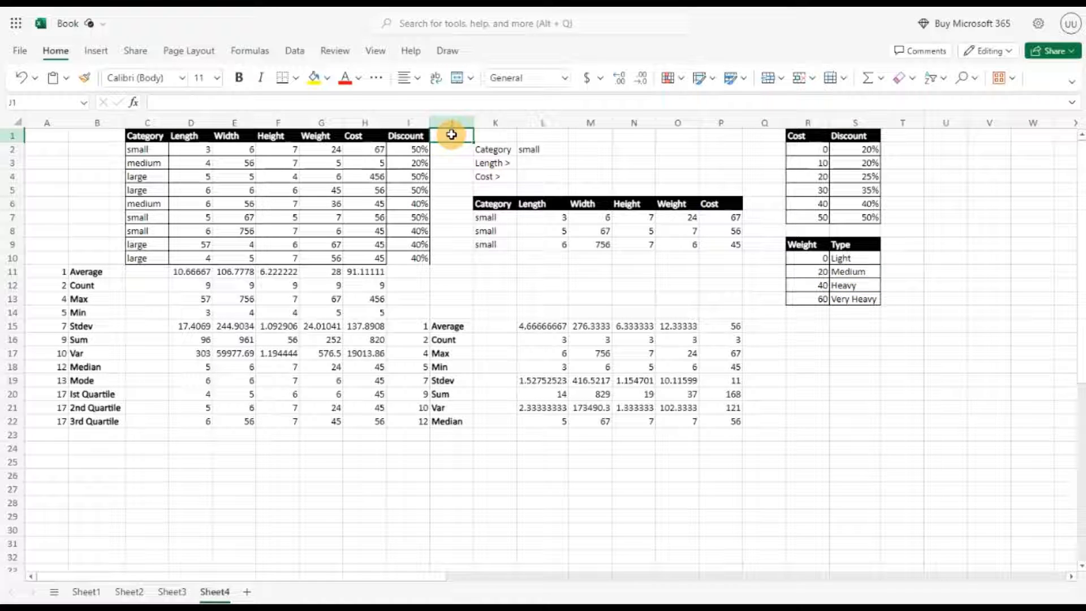
Step: Copy the Discount column's formatting onto J1:J10 with the Format Painter and add the header Type in J1
drag(408, 136, 405, 255)
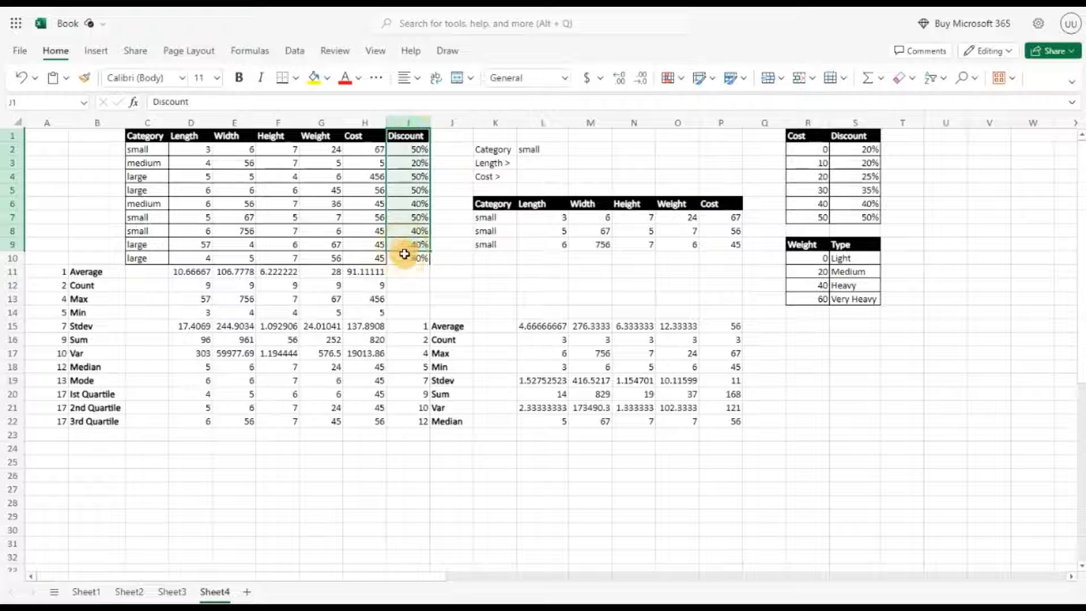
click(84, 77)
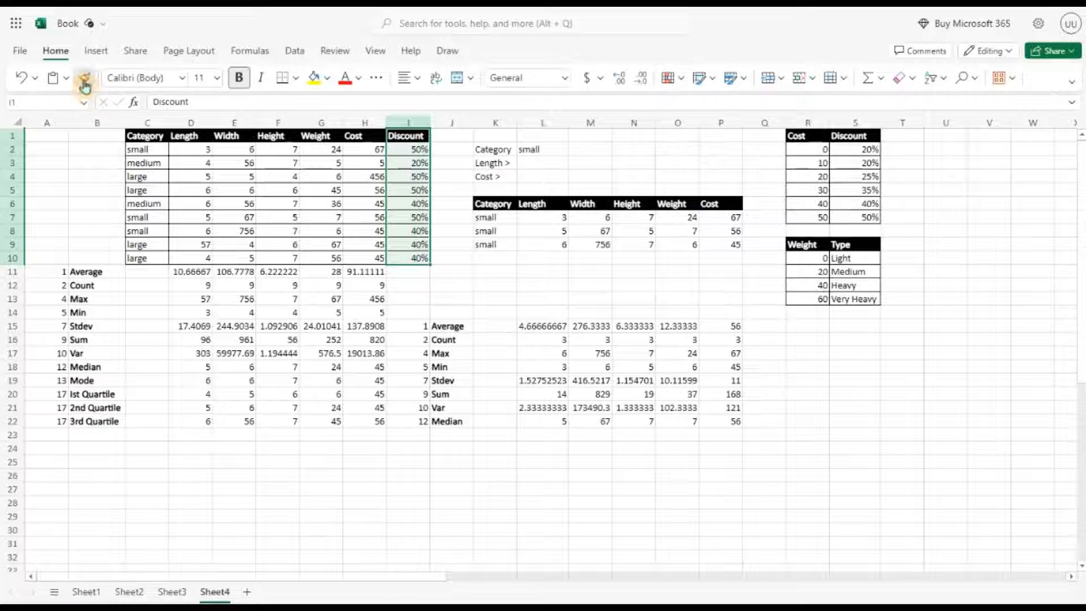
drag(451, 136, 455, 263)
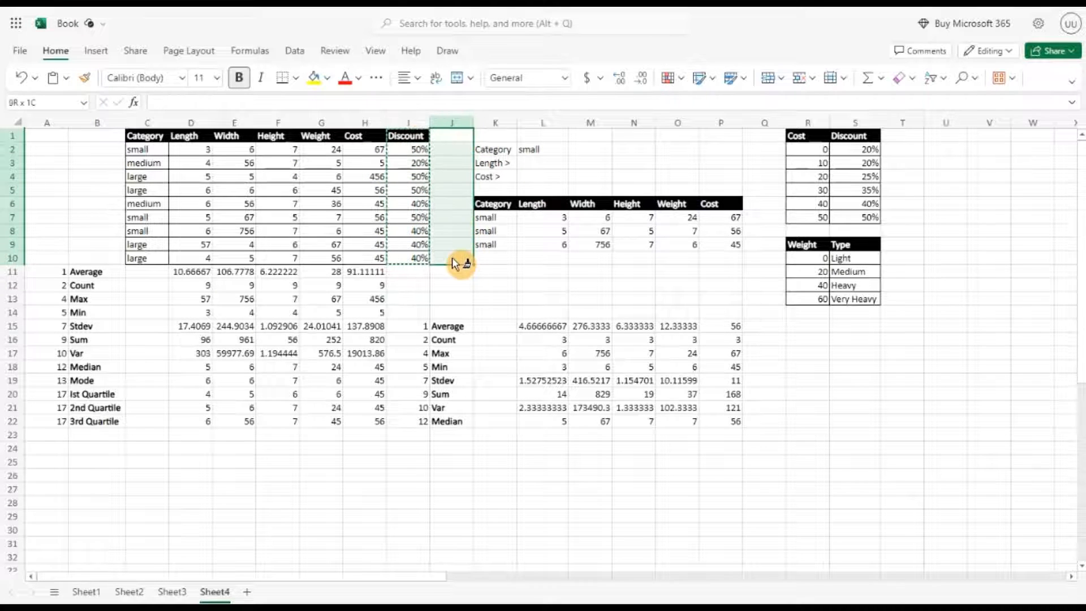
click(447, 137)
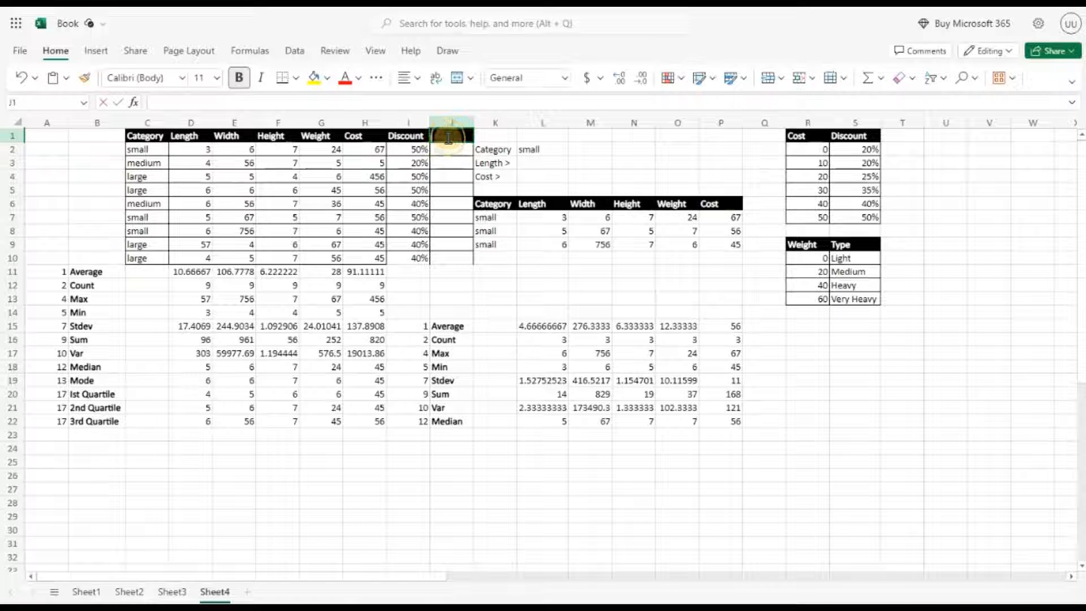
text(Type)
Step: Enter =XLOOKUP(G2,R10:R13,S10:S13,,-1) in J2 to look up each weight's type with exact match or next smaller item
click(448, 150)
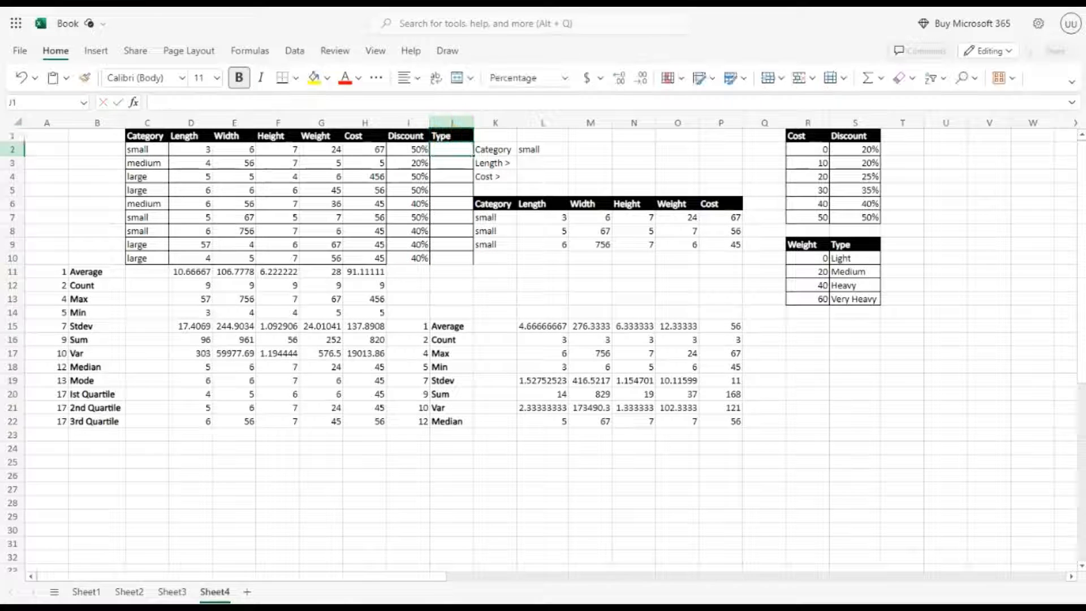
text(=Xlo)
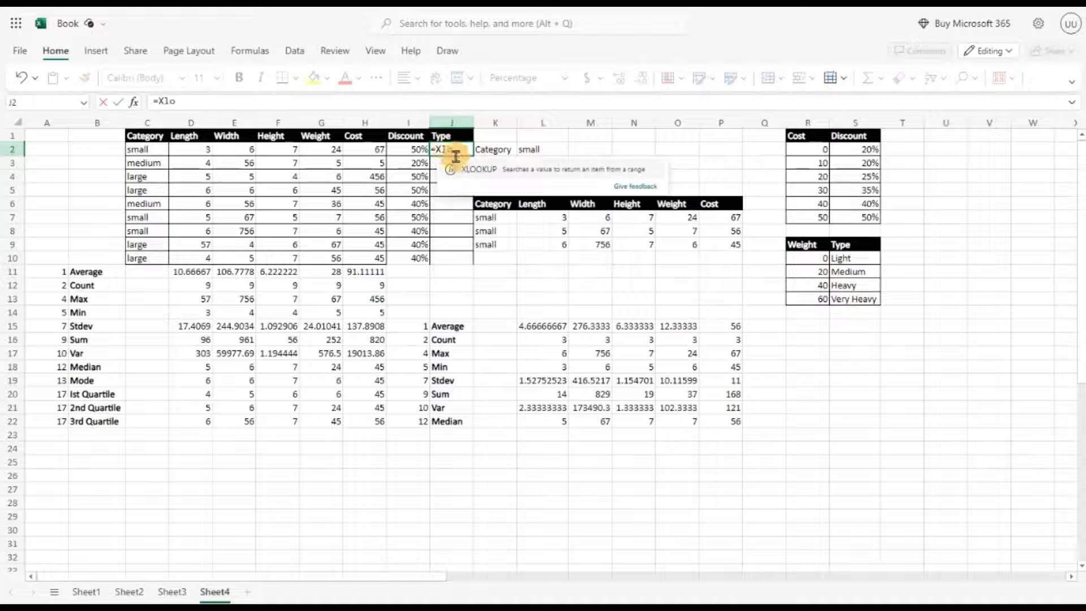
key(Tab)
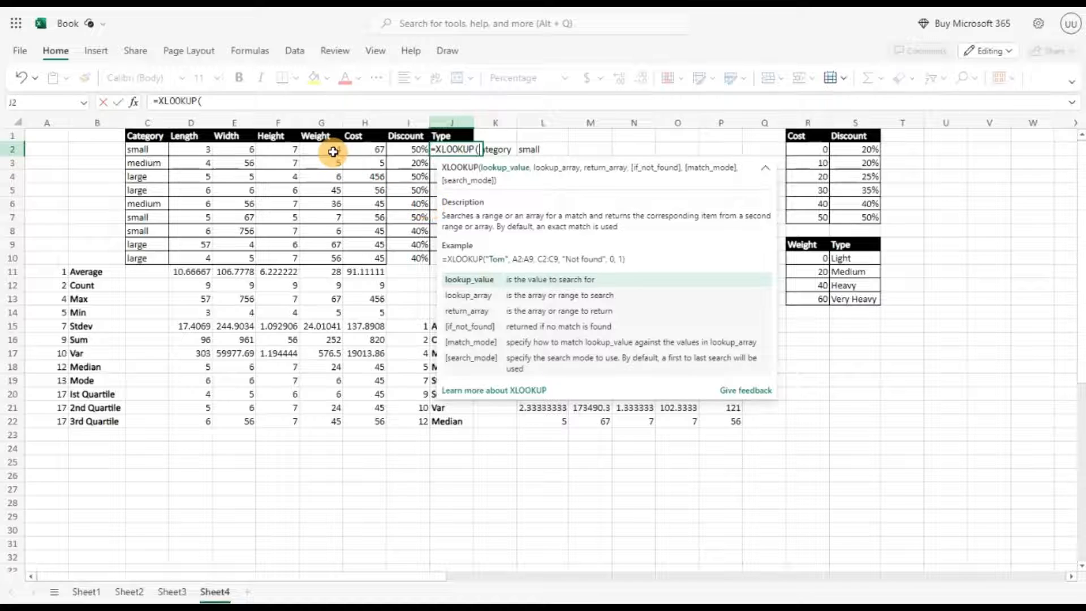
click(332, 150)
text(,)
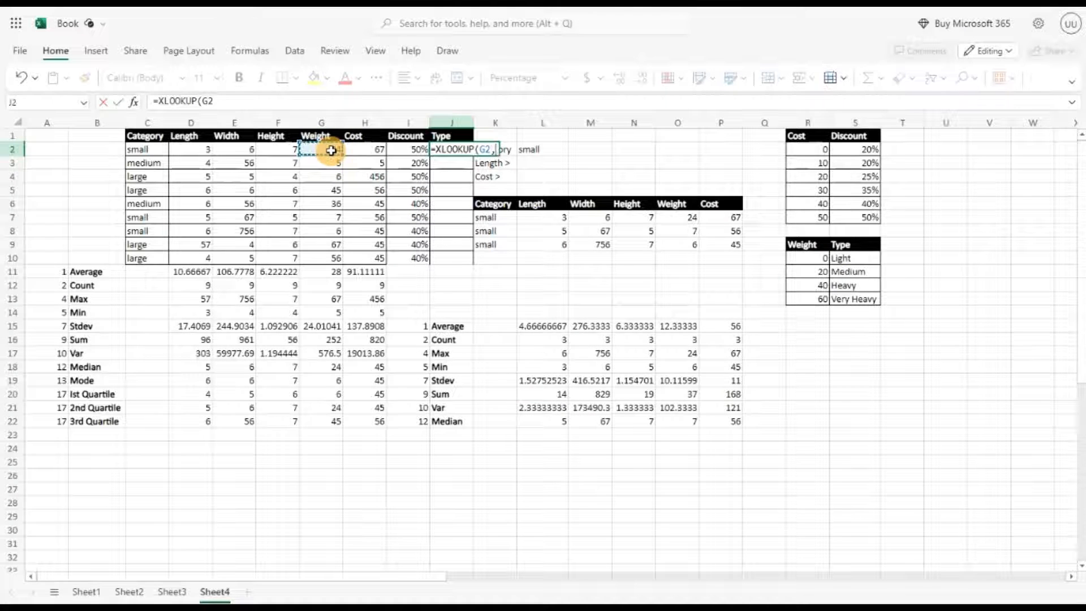
click(823, 257)
drag(823, 257, 821, 296)
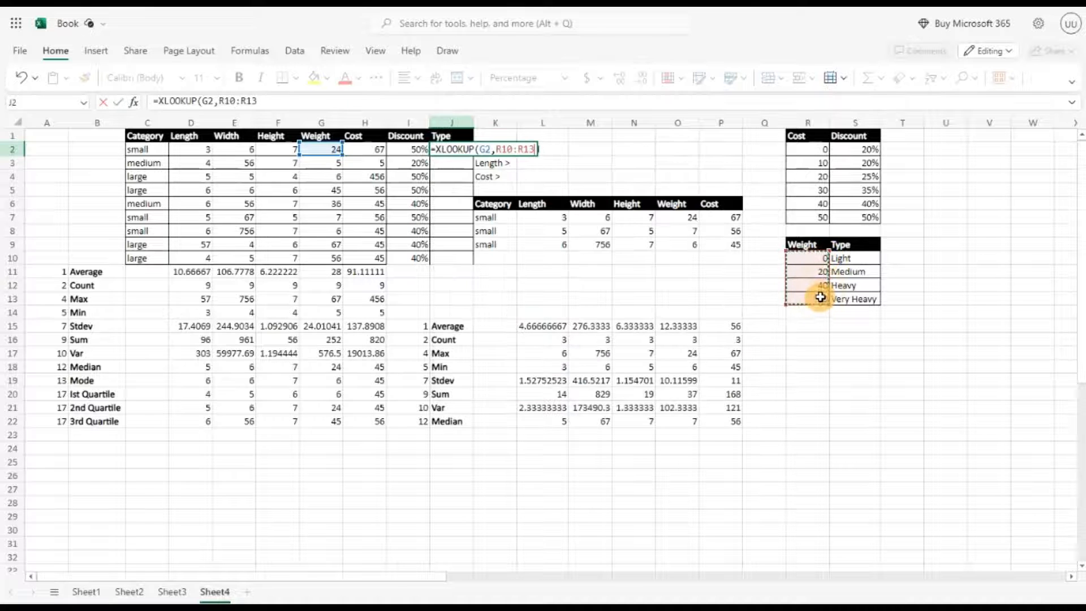
text(,)
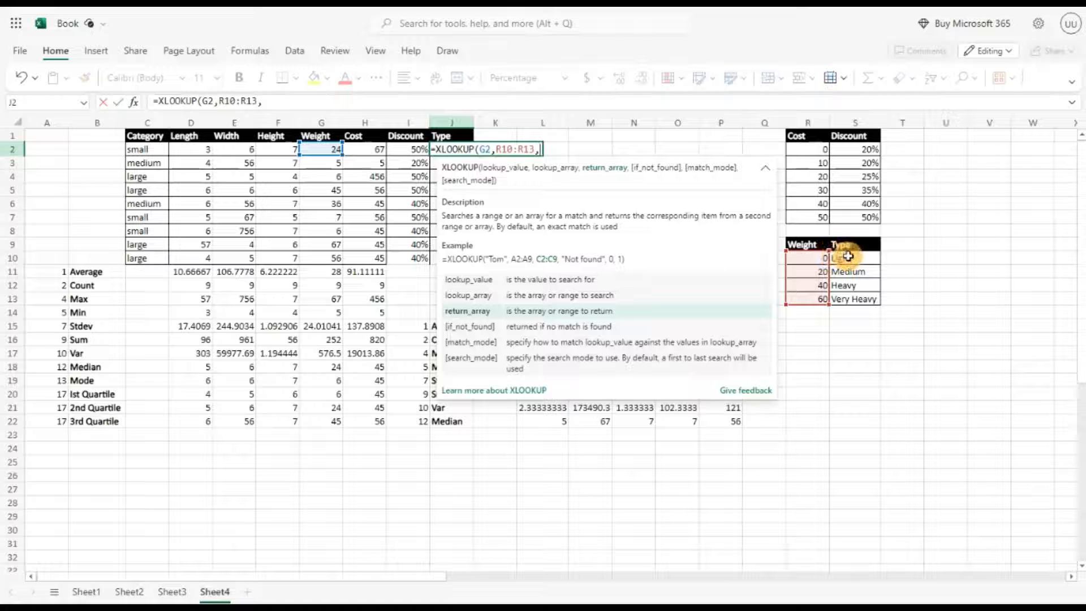
drag(848, 256, 841, 297)
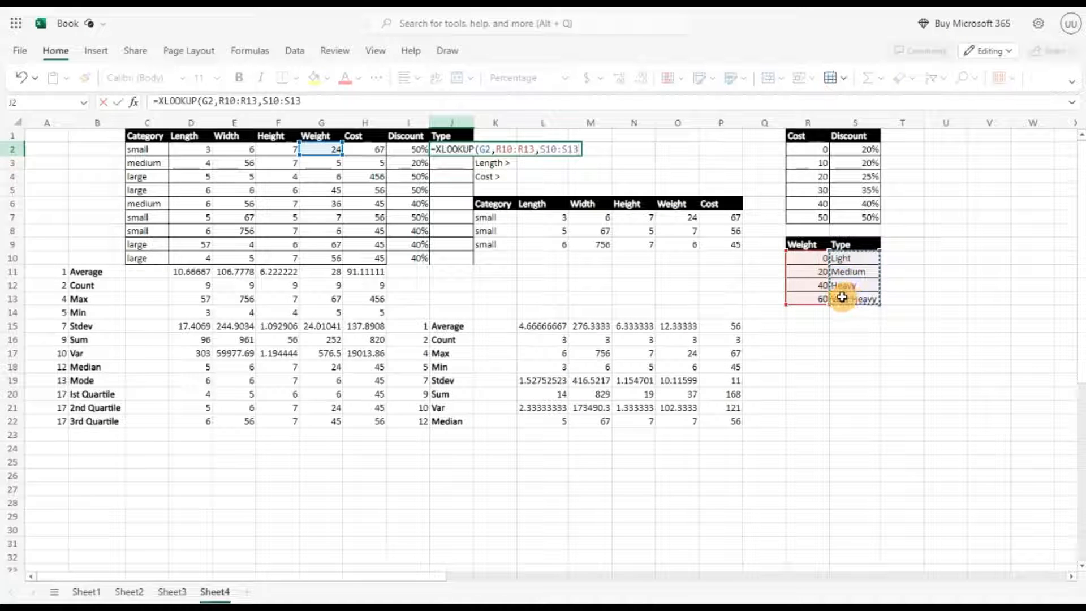
text(,)
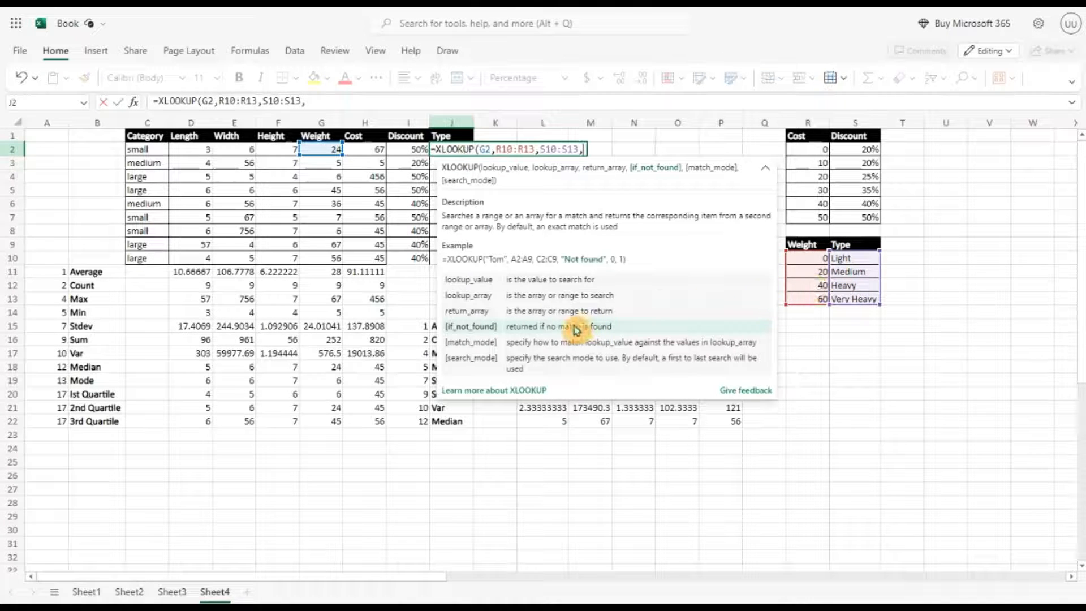
text(,)
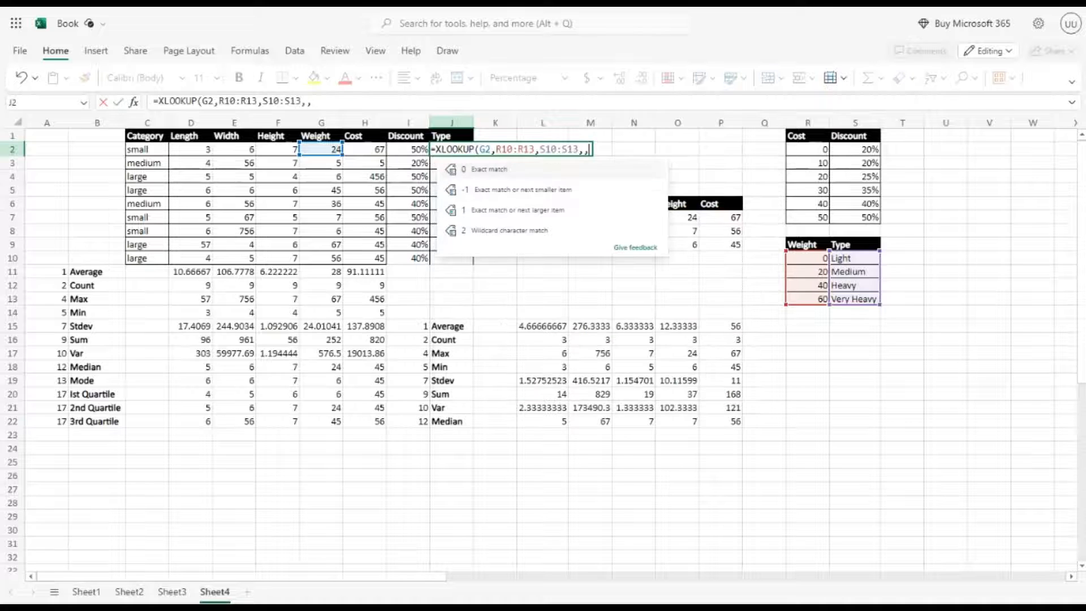
click(548, 196)
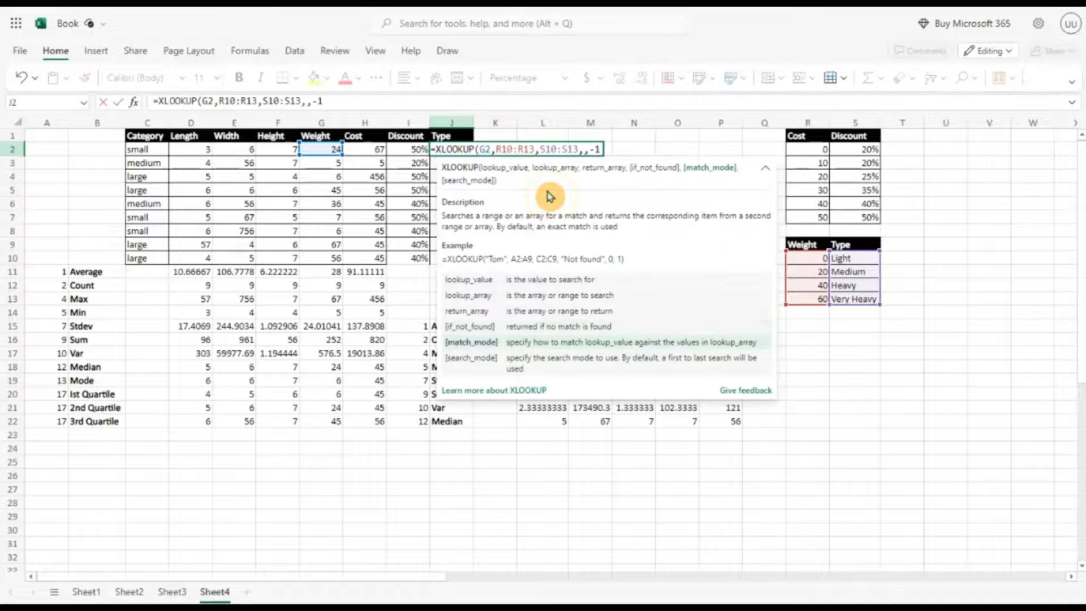
text())
key(Return)
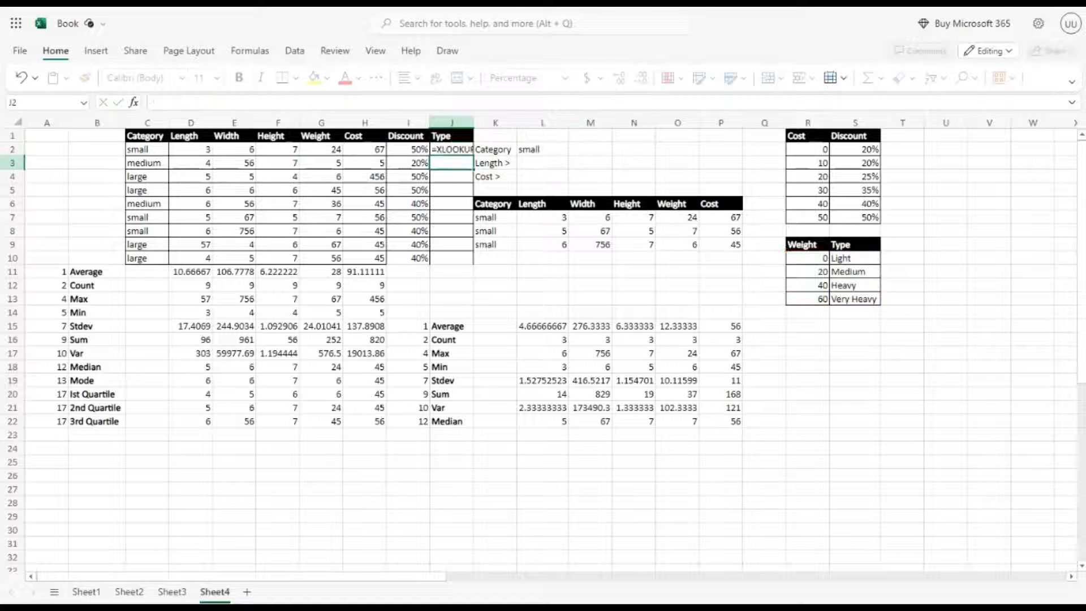
Step: Make the lookup and return ranges absolute, changing them to $R$10:$R$13 and $S$10:$S$13
click(460, 150)
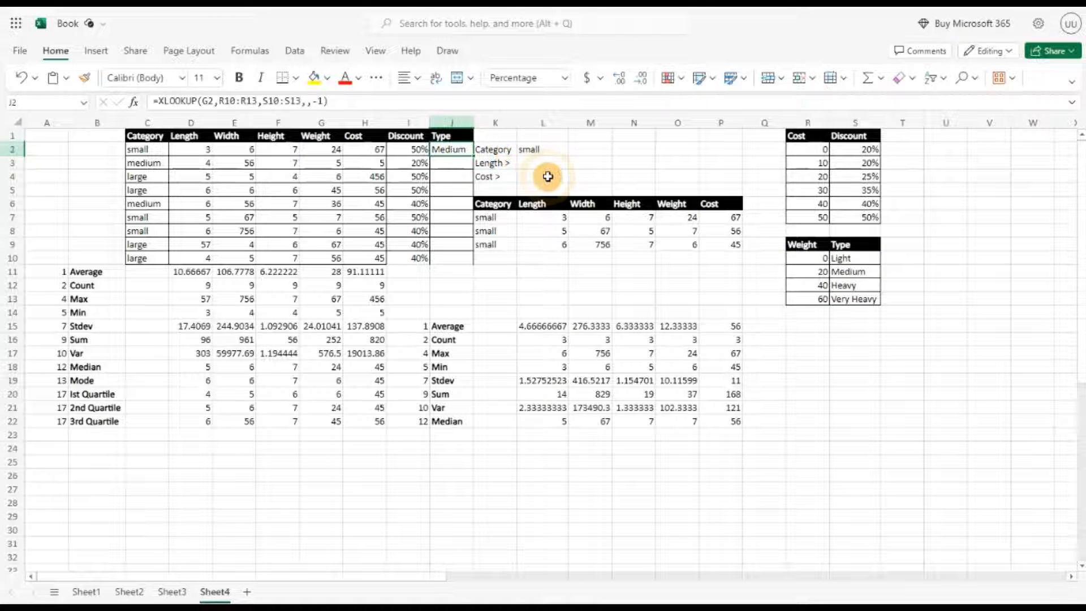
mouse_move(223, 99)
drag(219, 100, 319, 101)
key(F4)
key(F4)
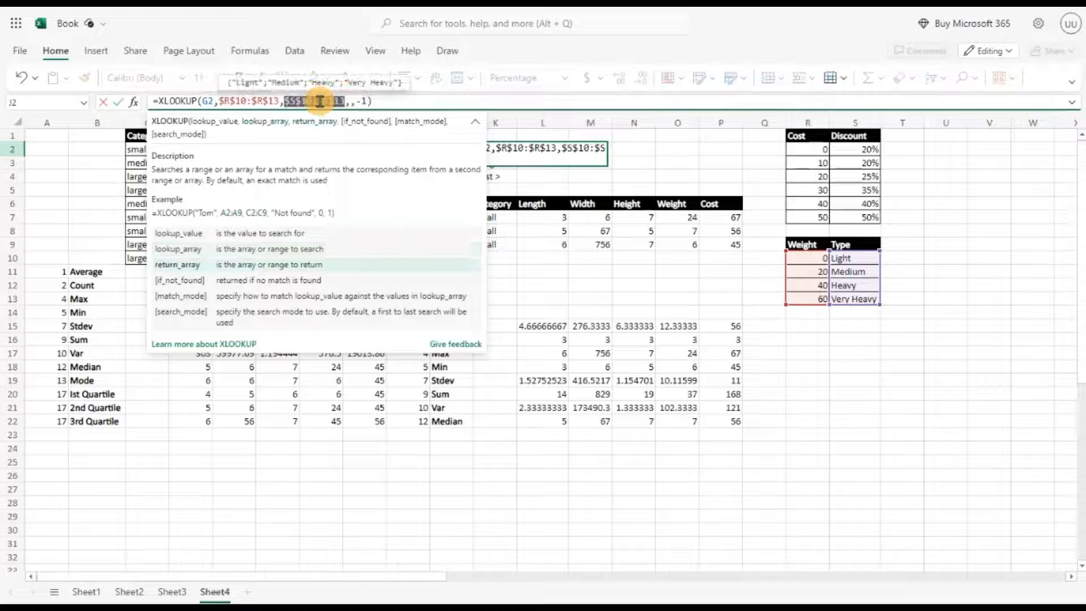
key(ctrl+Return)
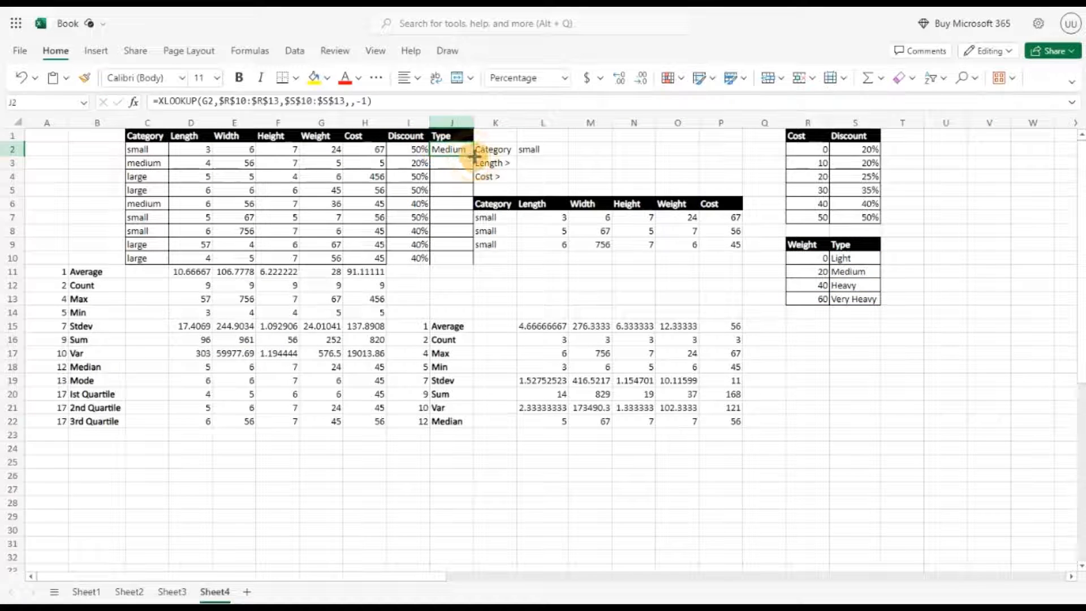
Step: Fill the type formula down from J2 to J10
drag(473, 156, 468, 262)
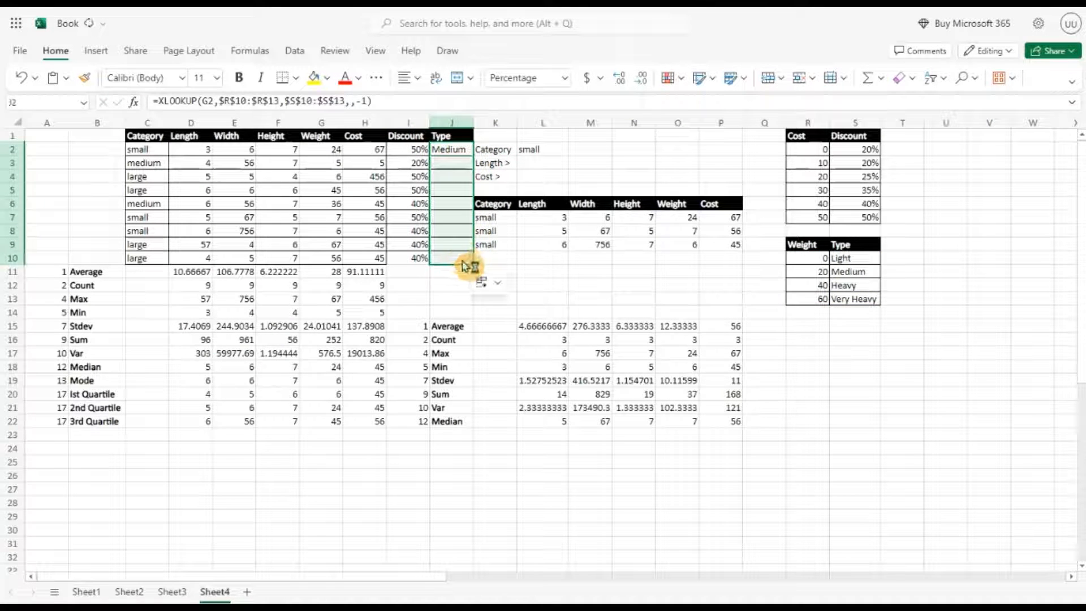